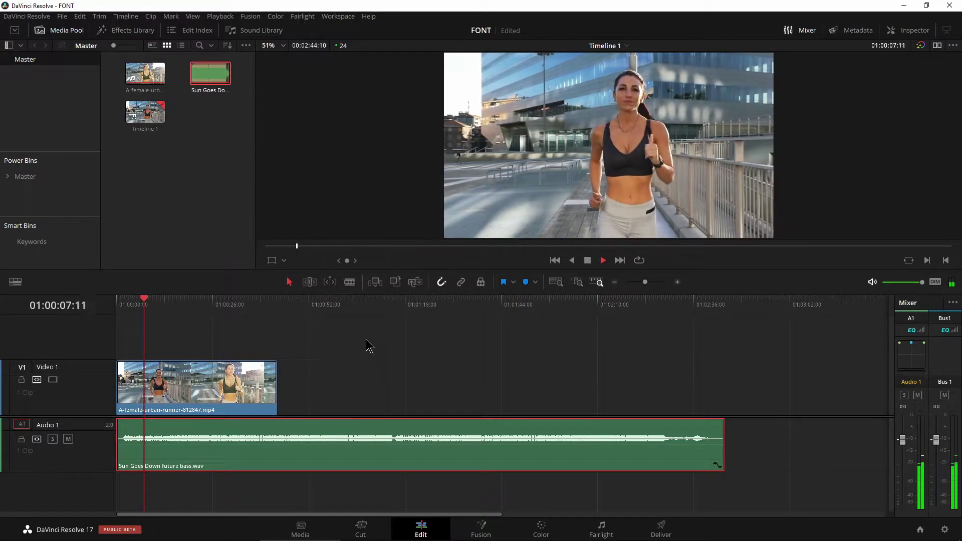
# - Stop playback and add a basic Text title on a new video track above the runner clip, at the timeline start
pyautogui.press('space')
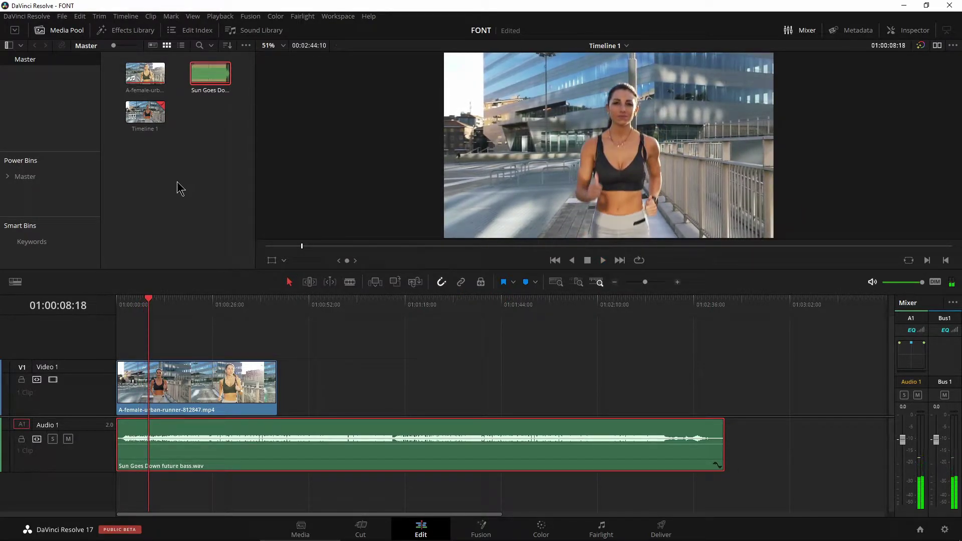
pyautogui.click(137, 32)
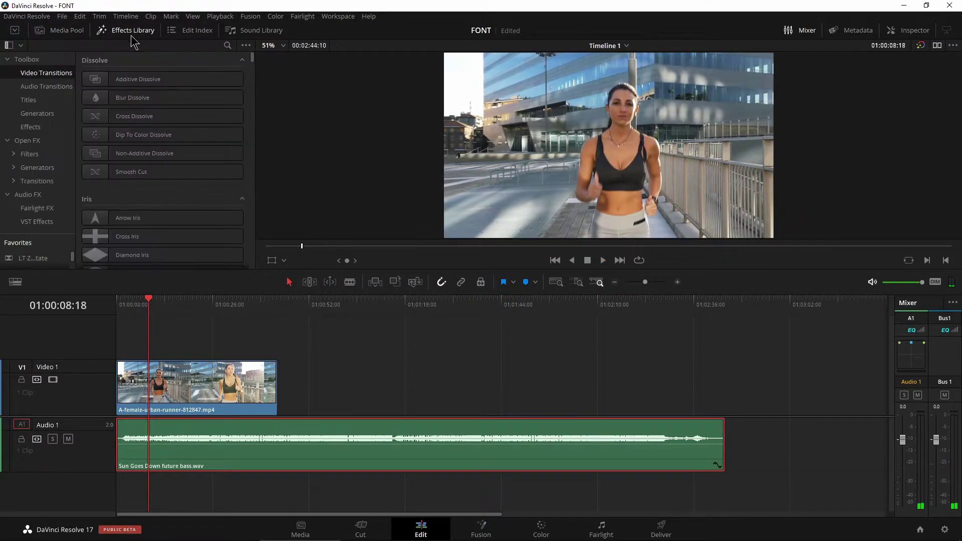
pyautogui.click(38, 103)
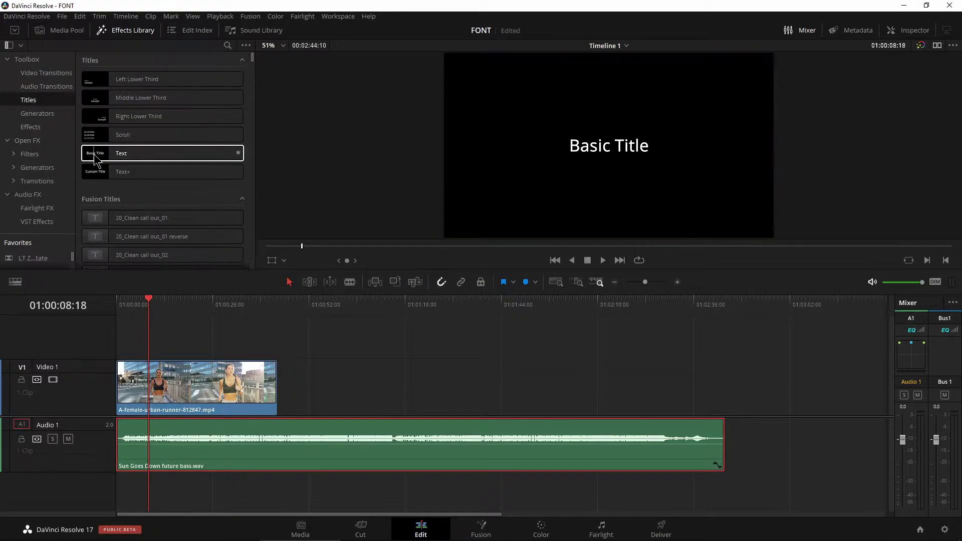
pyautogui.moveTo(95, 155); pyautogui.dragTo(120, 341)
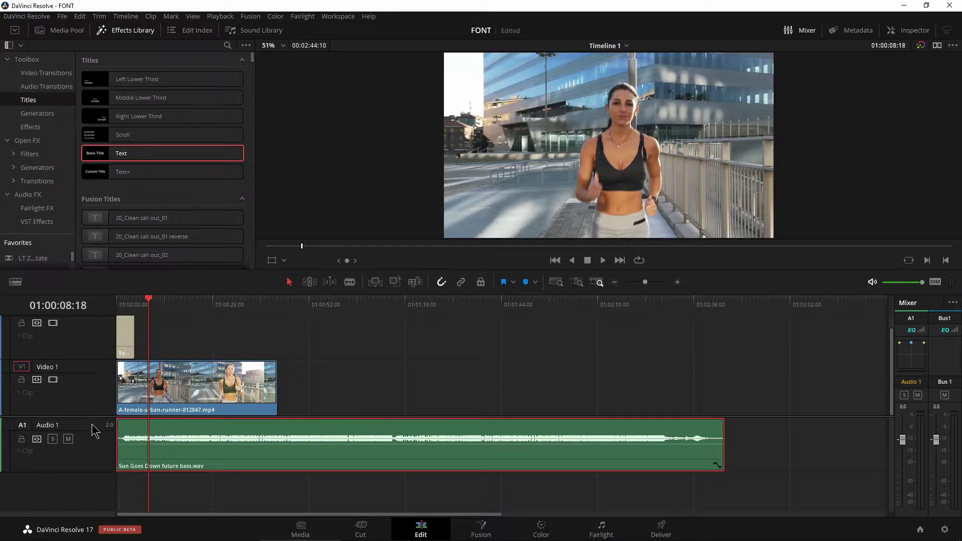
pyautogui.scroll(2, 101, 426)
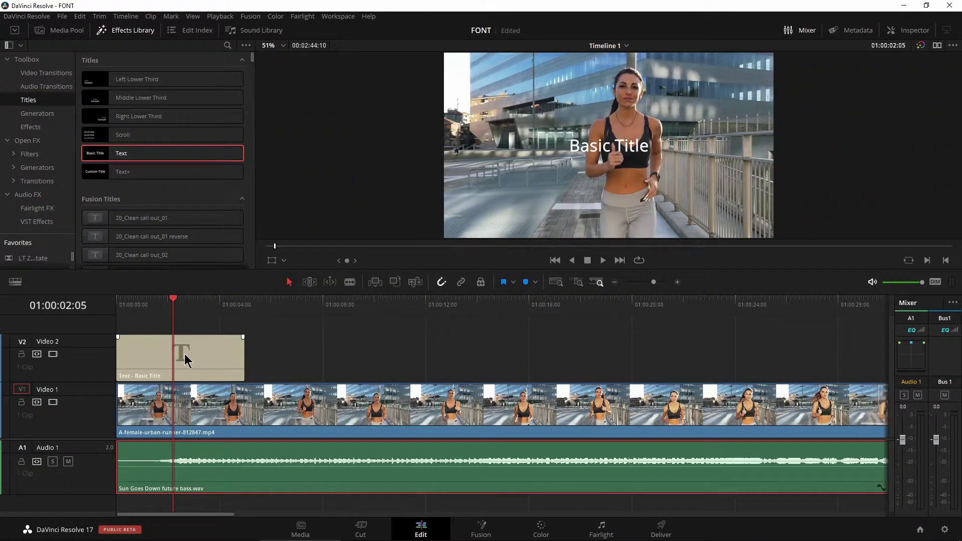
# - Replace the basic title's text with FONT
pyautogui.click(185, 354)
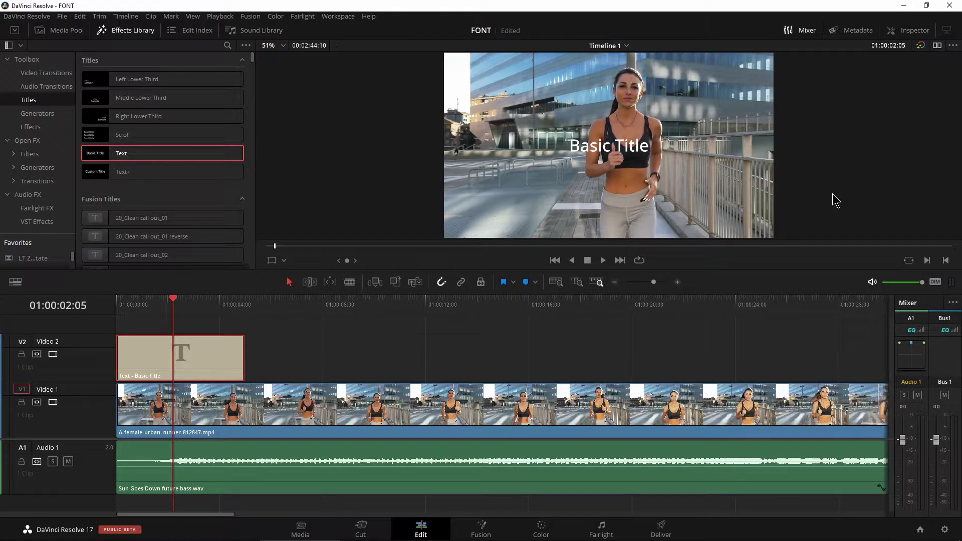
pyautogui.moveTo(814, 126); pyautogui.dragTo(765, 125)
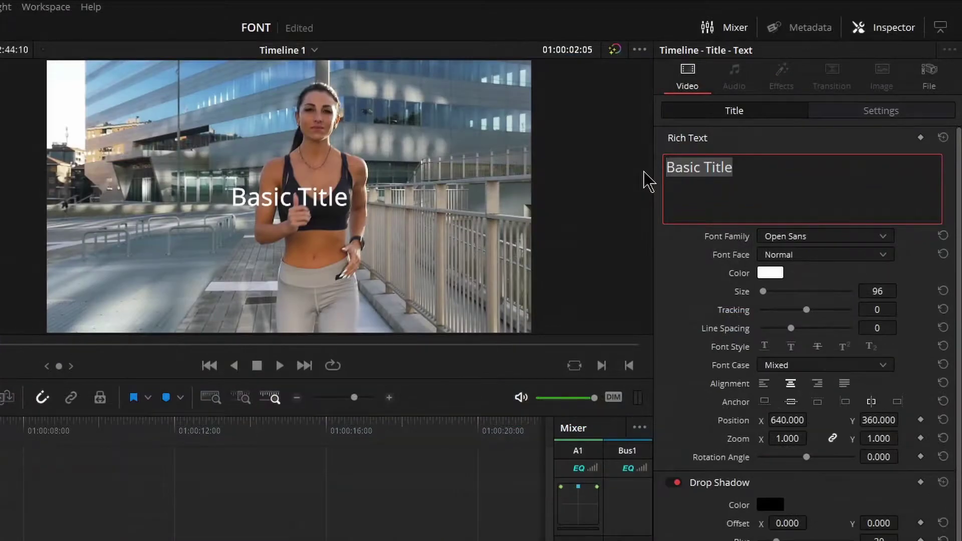
pyautogui.write('FONT')
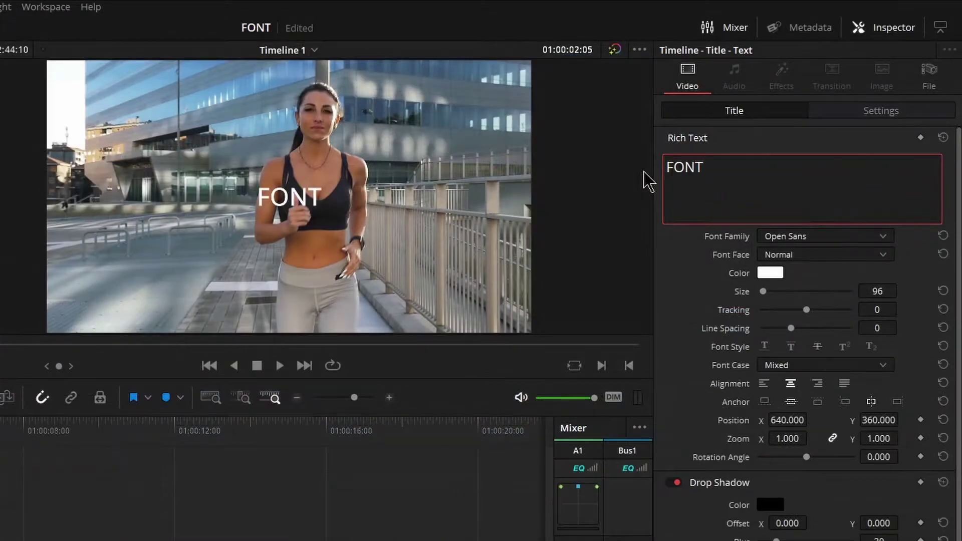
# - Set the FONT title's size to 206 and its position to X 317, Y 423
pyautogui.moveTo(883, 294); pyautogui.dragTo(912, 293)
pyautogui.moveTo(772, 420); pyautogui.dragTo(796, 420)
pyautogui.moveTo(877, 294); pyautogui.dragTo(912, 290)
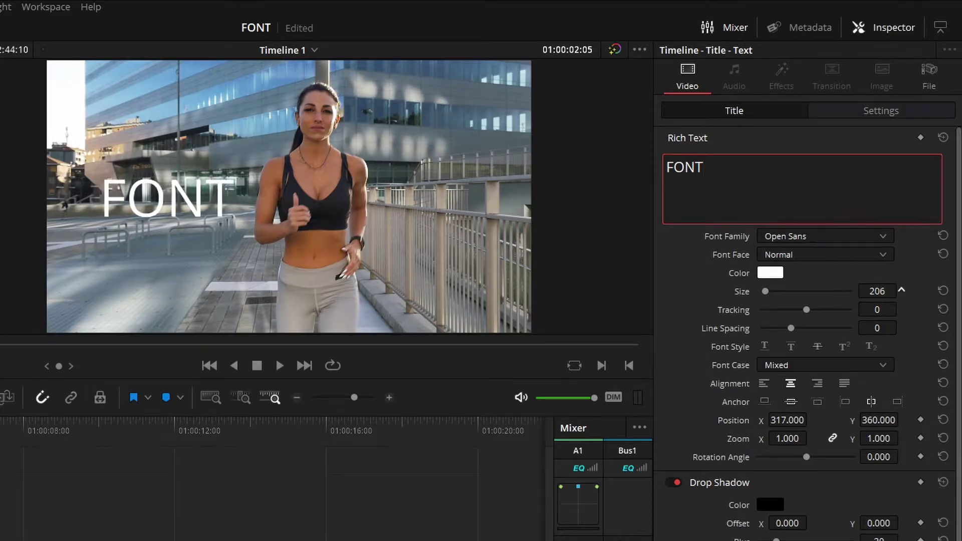
pyautogui.moveTo(862, 421); pyautogui.dragTo(873, 421)
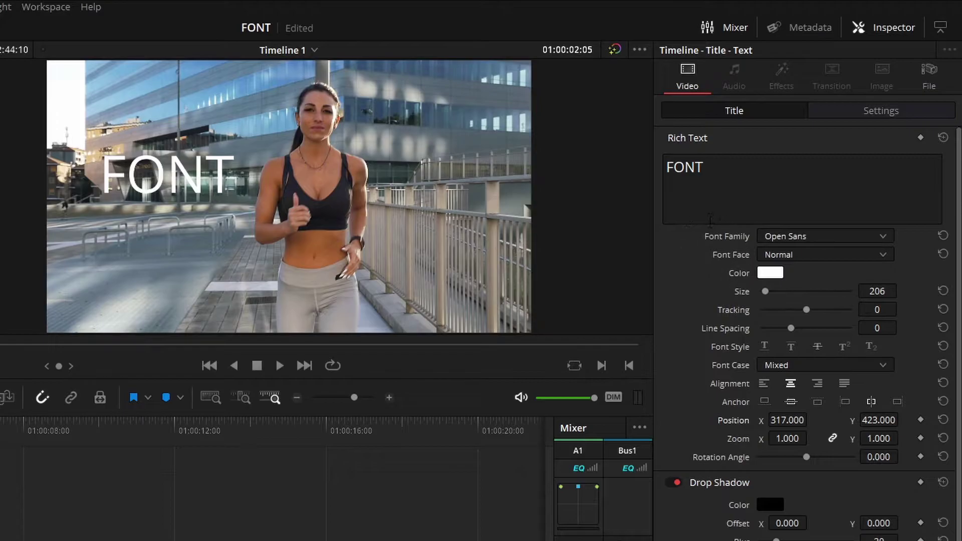
# - Preview fonts on the FONT title at a closer view and set its font family to UniSansBoldItalic
pyautogui.click(883, 237)
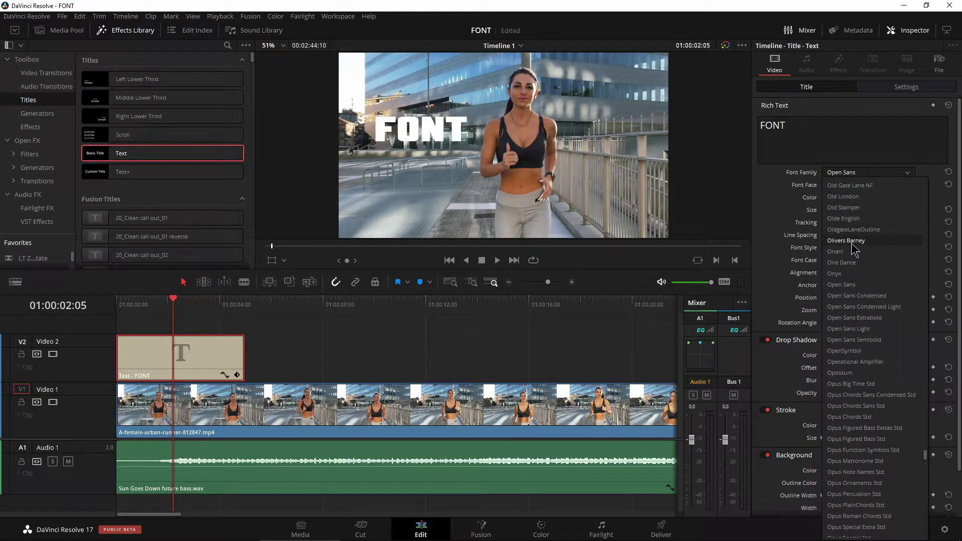
pyautogui.click(805, 156)
pyautogui.scroll(3, 443, 168)
pyautogui.scroll(1, 399, 151)
pyautogui.moveTo(398, 150); pyautogui.dragTo(470, 182)
pyautogui.click(907, 173)
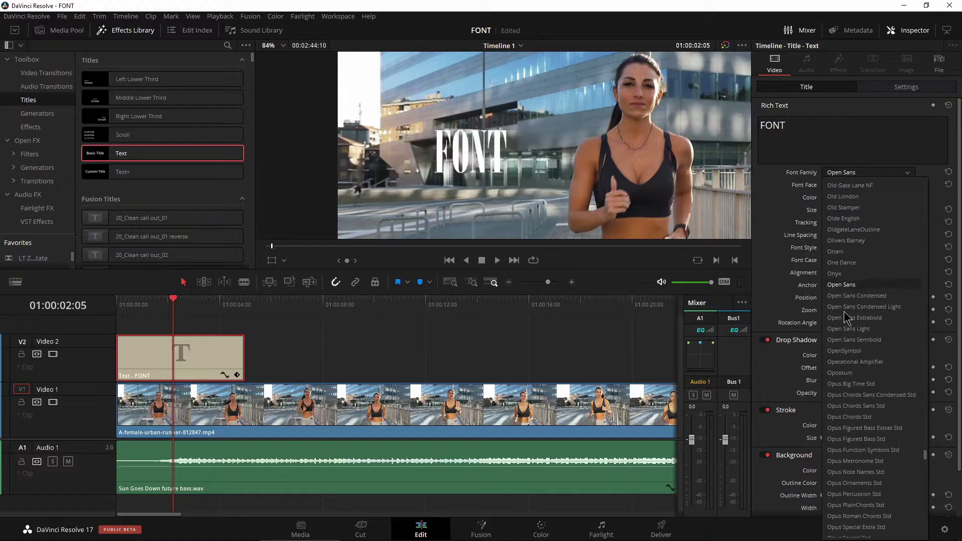
pyautogui.scroll(-6, 852, 301)
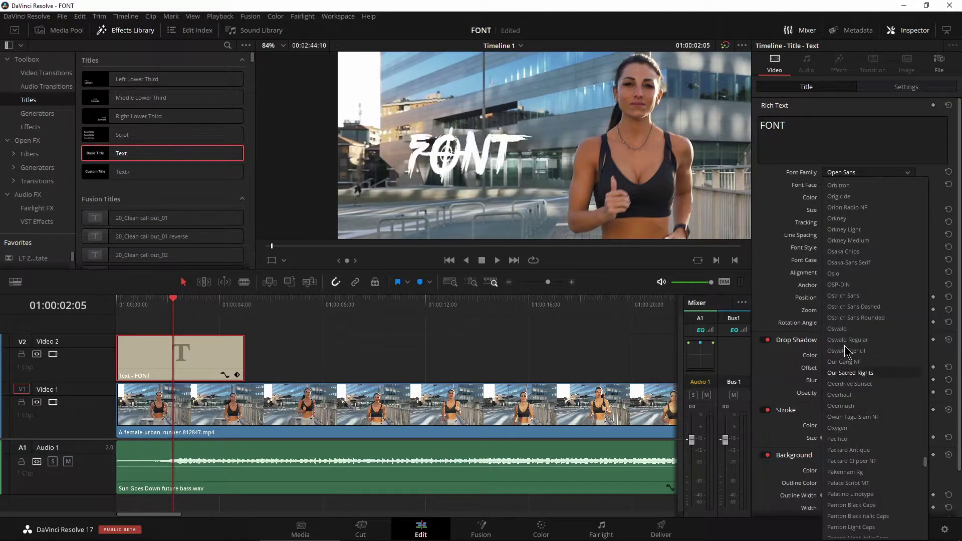
pyautogui.scroll(-20, 847, 331)
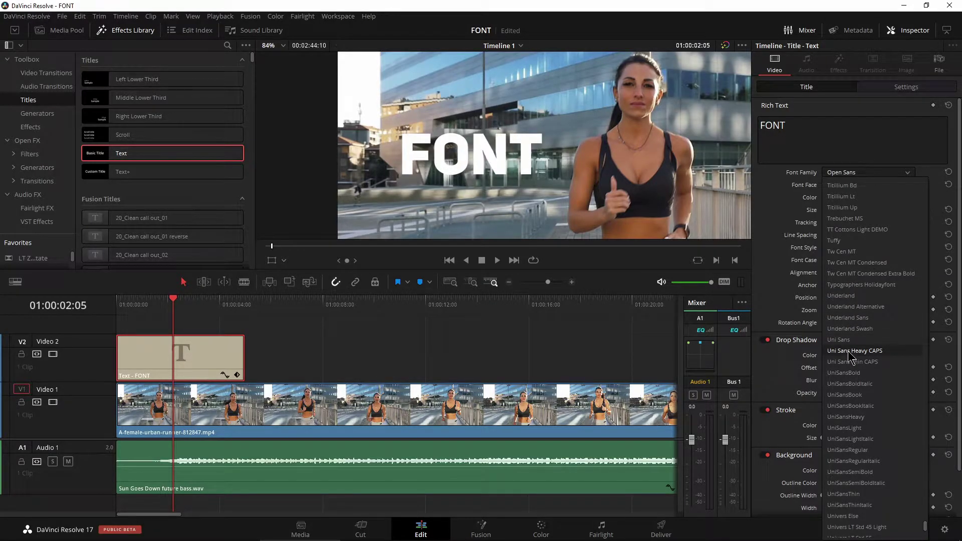
pyautogui.click(851, 384)
# - Set the FONT title's drop shadow offset to X 8 and Y 6, with the whole frame fitted in the viewer
pyautogui.scroll(-2, 515, 151)
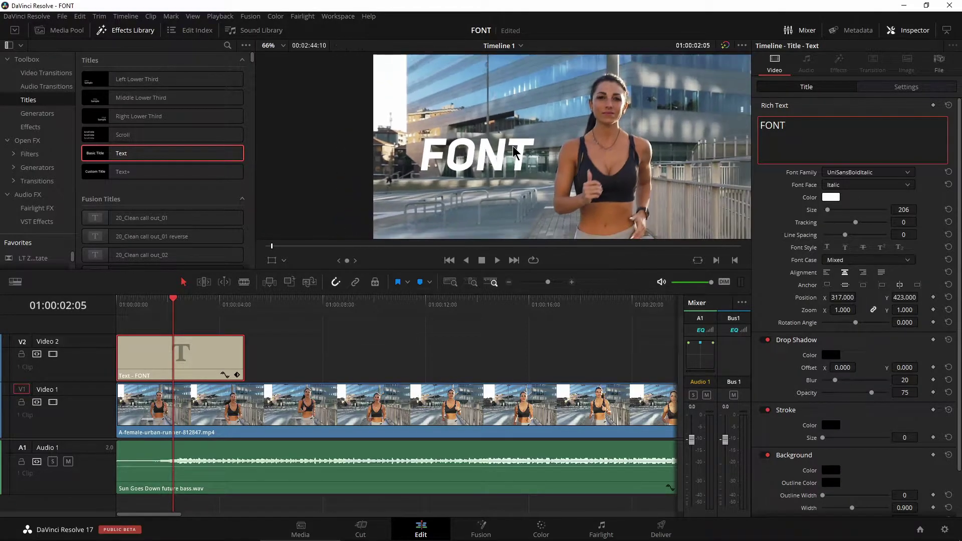
pyautogui.click(283, 46)
pyautogui.click(279, 61)
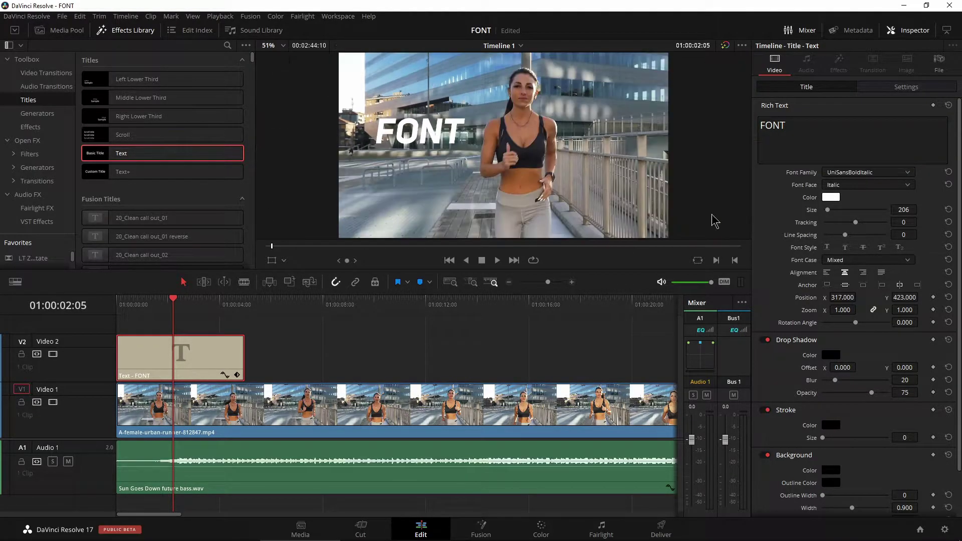
pyautogui.moveTo(839, 364); pyautogui.dragTo(926, 367)
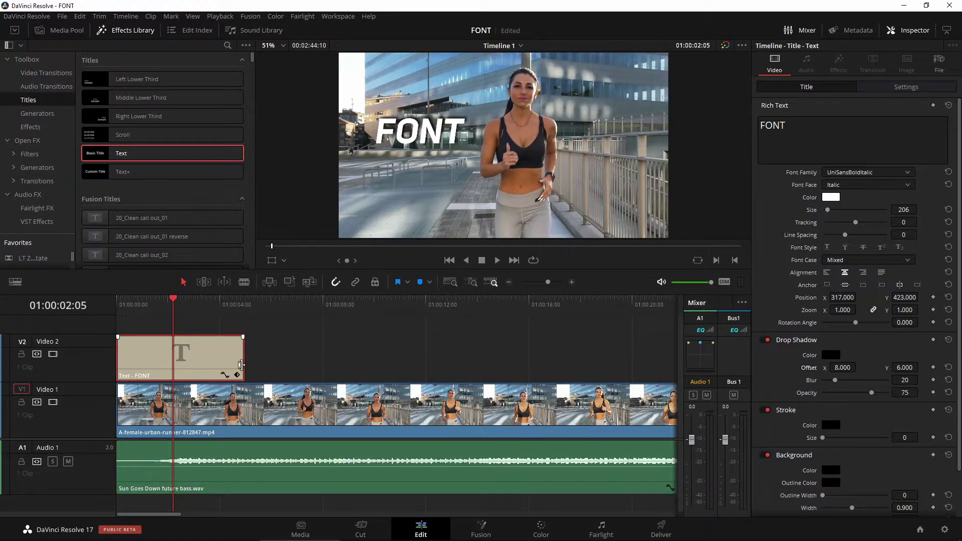
# - Add a Text+ title directly after the FONT title on Video 2 and change its text to RUNNING
pyautogui.moveTo(95, 173); pyautogui.dragTo(294, 316)
pyautogui.hotkey('shift', 'v')
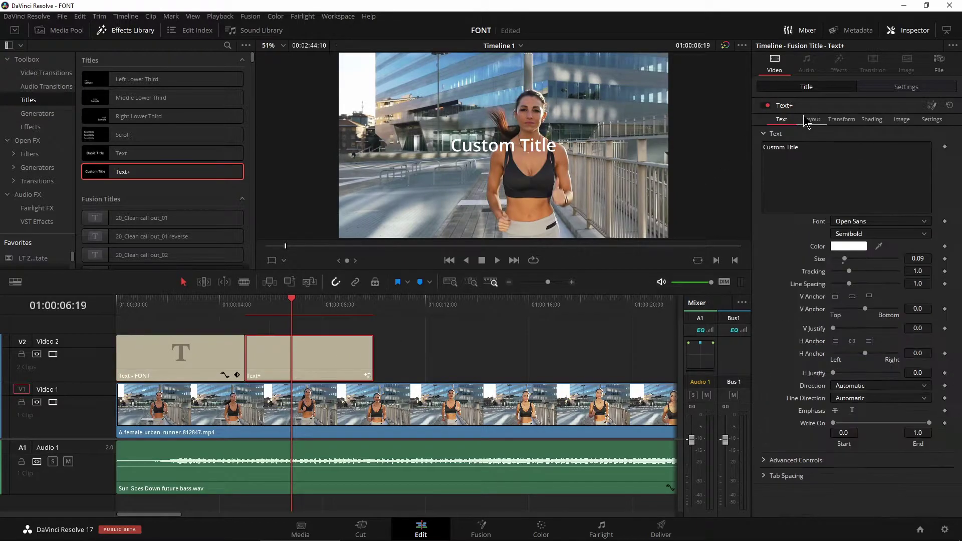
pyautogui.moveTo(801, 148); pyautogui.dragTo(761, 149)
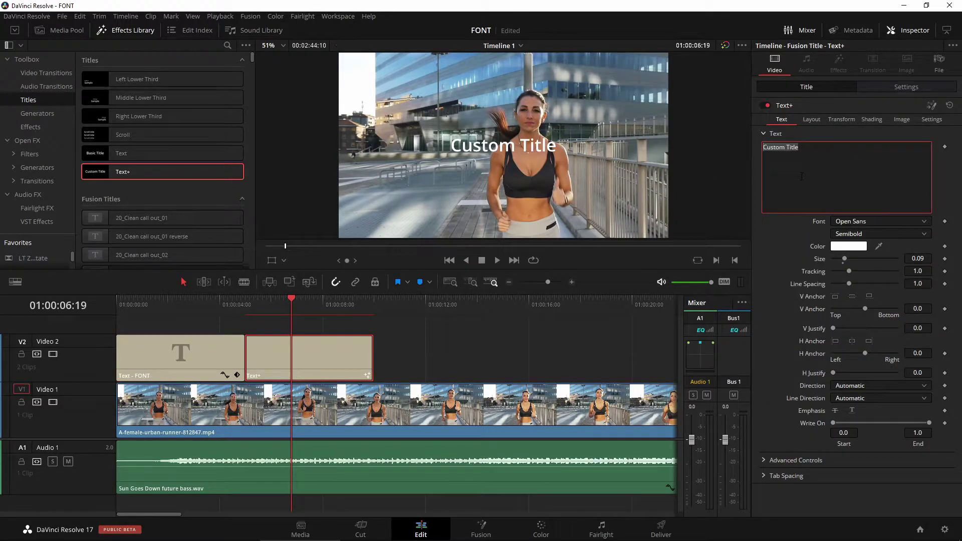
pyautogui.write('RUNNING')
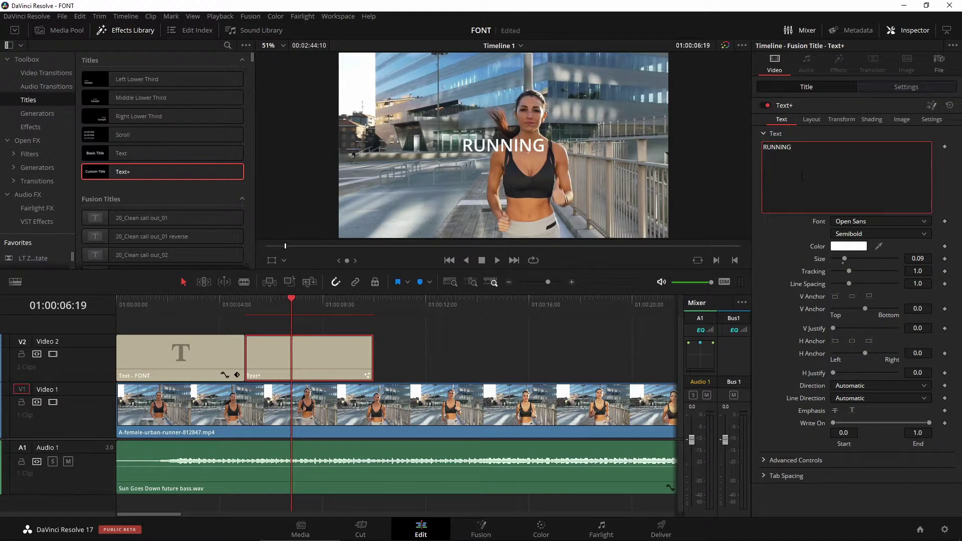
# - Set the RUNNING title's size to 0.1693 and its font to A Love of Thunder
pyautogui.moveTo(846, 262); pyautogui.dragTo(856, 259)
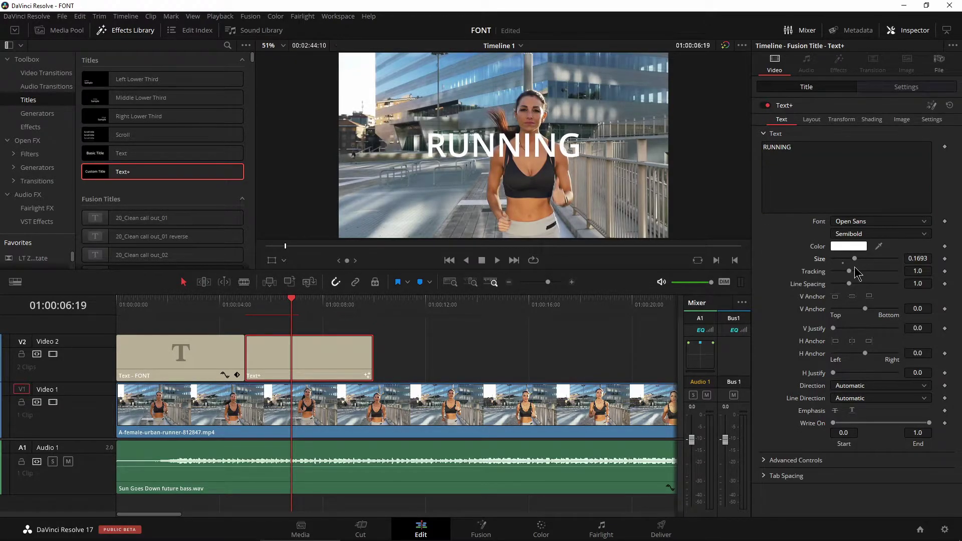
pyautogui.click(925, 222)
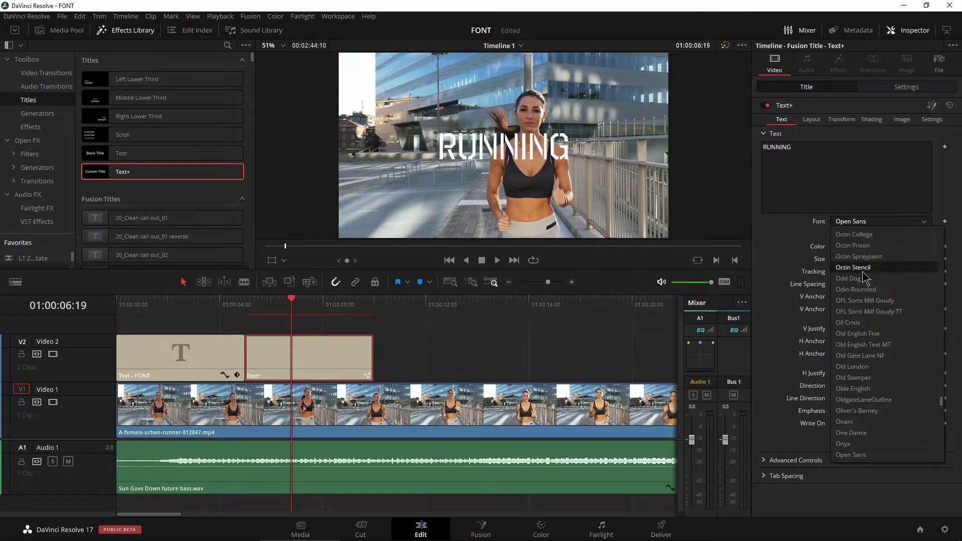
pyautogui.press('a')
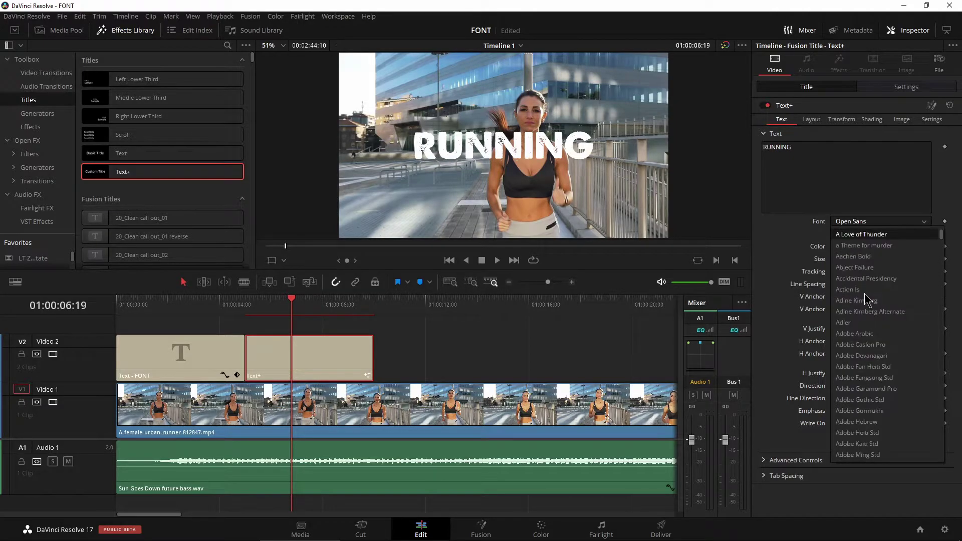
pyautogui.click(867, 236)
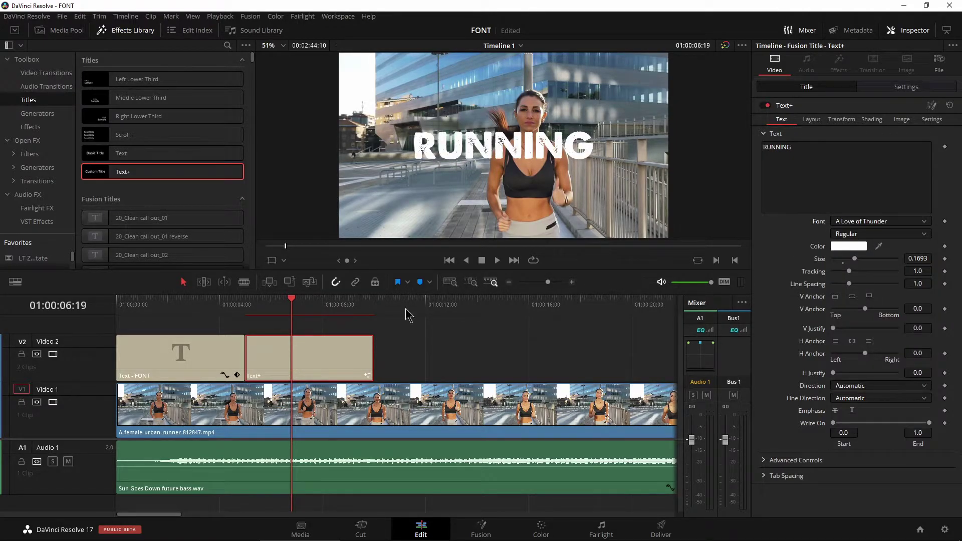
# - Add the Clean and Simple Fusion title directly after the Text+ title on Video 2
pyautogui.moveTo(289, 306)
pyautogui.mouseDown()
pyautogui.moveTo(280, 305)
pyautogui.moveTo(294, 311)
pyautogui.mouseUp()
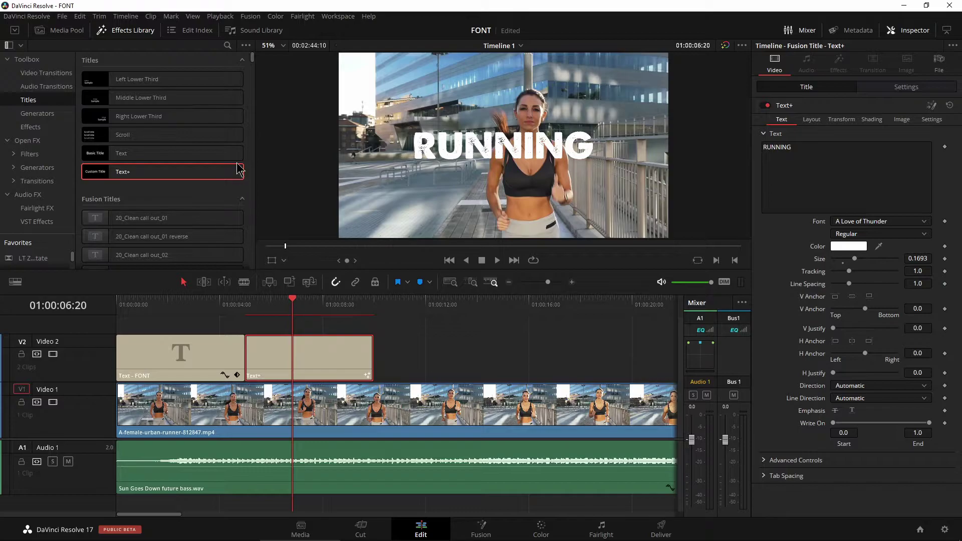
pyautogui.scroll(-10, 239, 170)
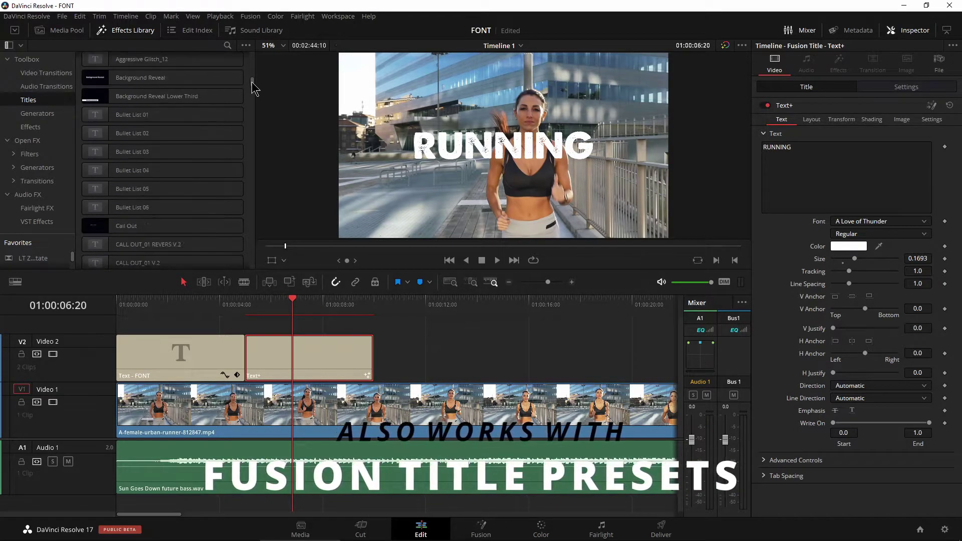
pyautogui.moveTo(253, 87); pyautogui.dragTo(253, 109)
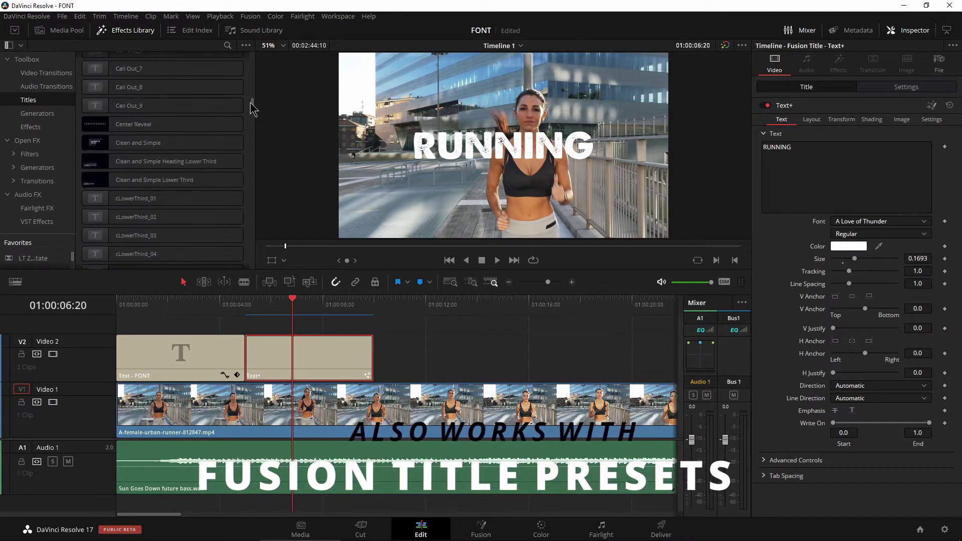
pyautogui.moveTo(139, 143); pyautogui.dragTo(380, 338)
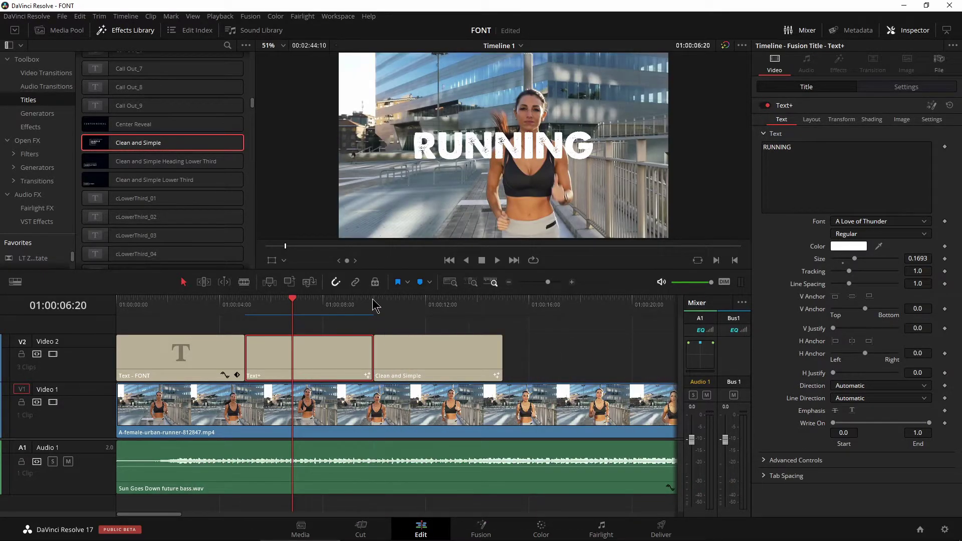
# - Move the playhead to 01:00:12:01 and select the Clean and Simple title so its text controls are shown
pyautogui.moveTo(371, 300); pyautogui.dragTo(426, 300)
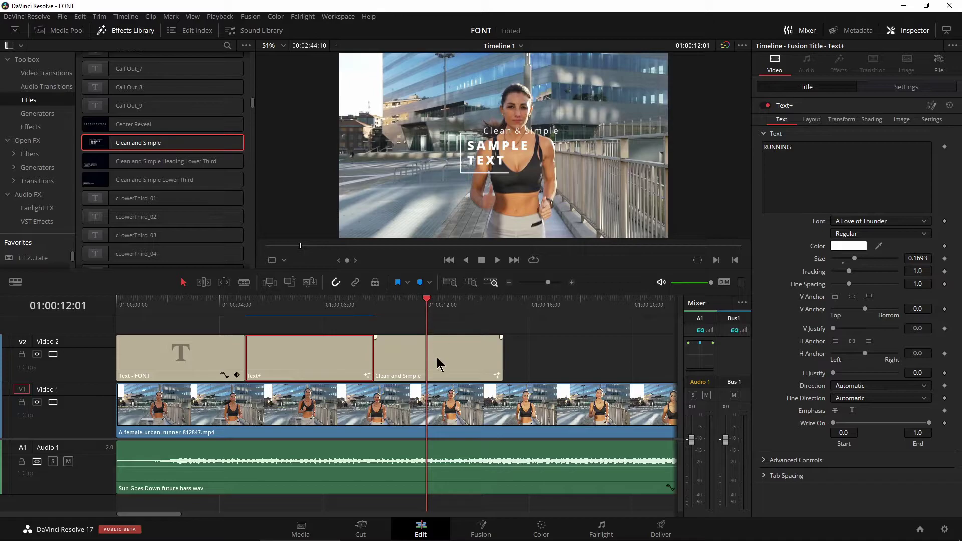
pyautogui.click(437, 357)
pyautogui.click(912, 33)
pyautogui.click(912, 35)
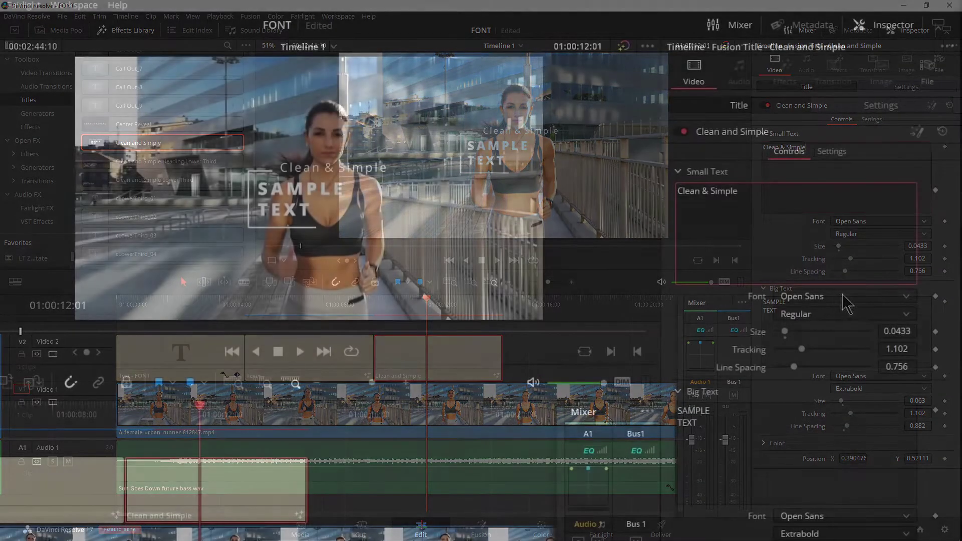
# - Preview fonts on the Clean and Simple title's small text and set its font to Aachen Bold
pyautogui.click(904, 222)
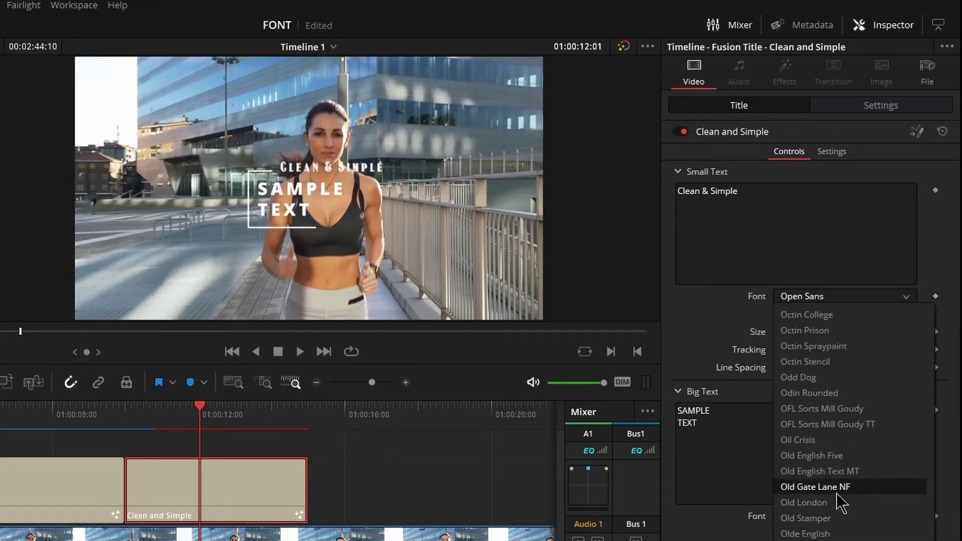
pyautogui.click(686, 302)
pyautogui.scroll(5, 338, 154)
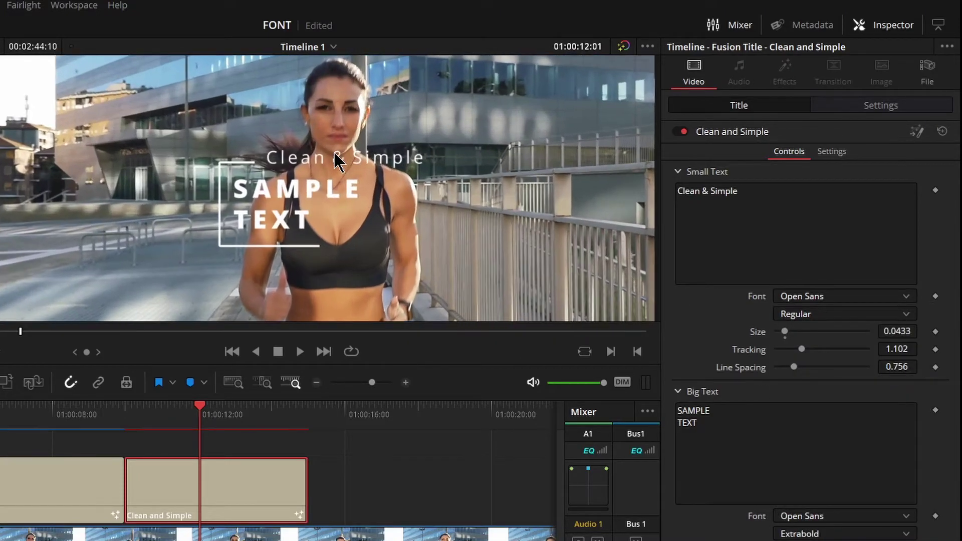
pyautogui.scroll(1, 341, 164)
pyautogui.moveTo(441, 132); pyautogui.dragTo(453, 245)
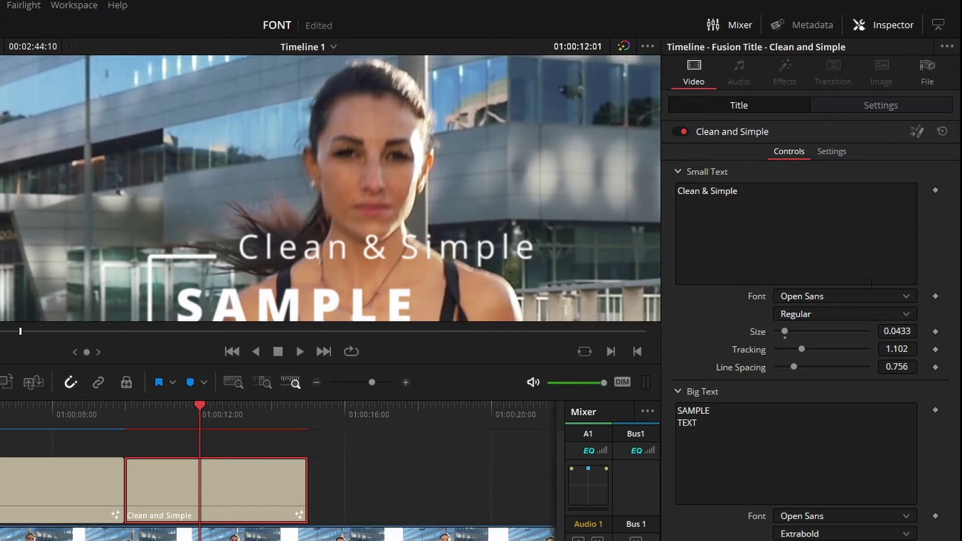
pyautogui.click(887, 299)
pyautogui.scroll(-10, 828, 393)
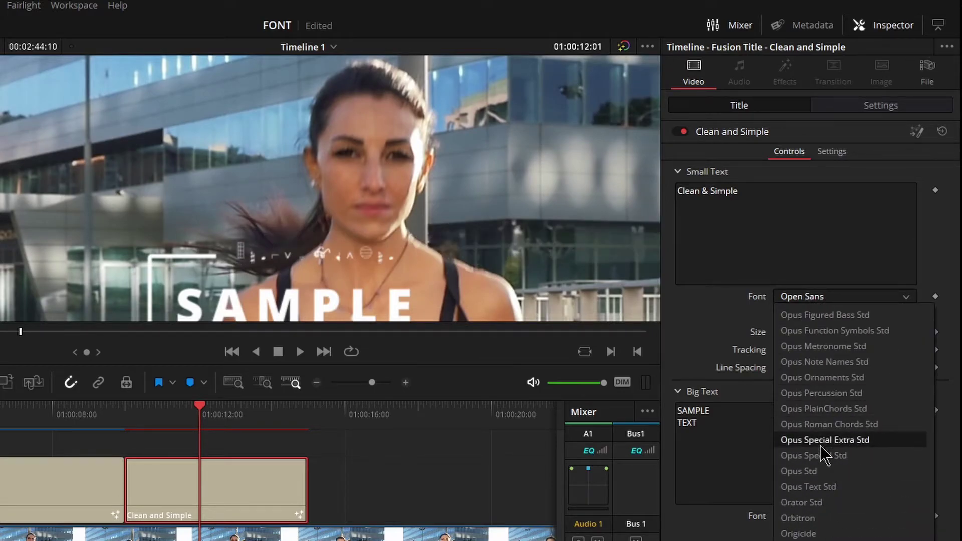
pyautogui.press('a')
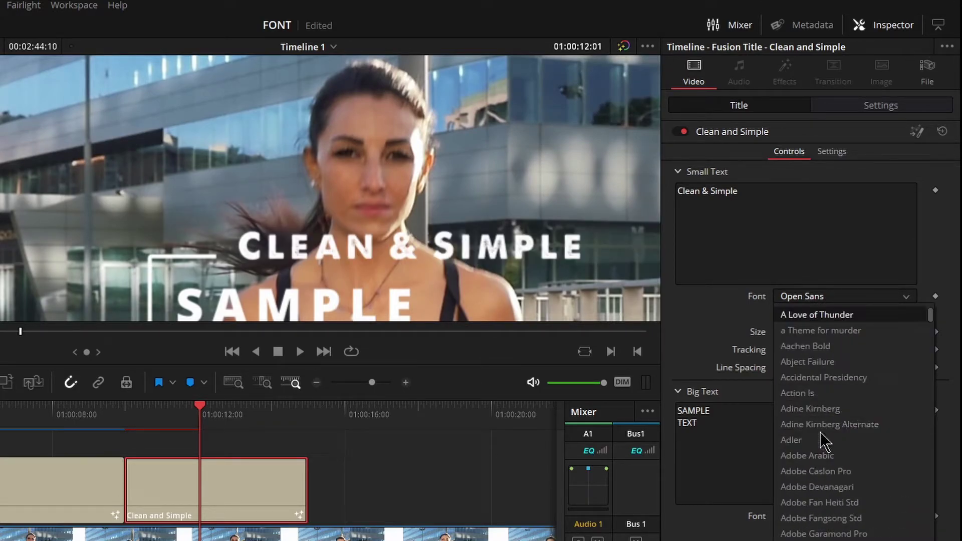
pyautogui.click(817, 346)
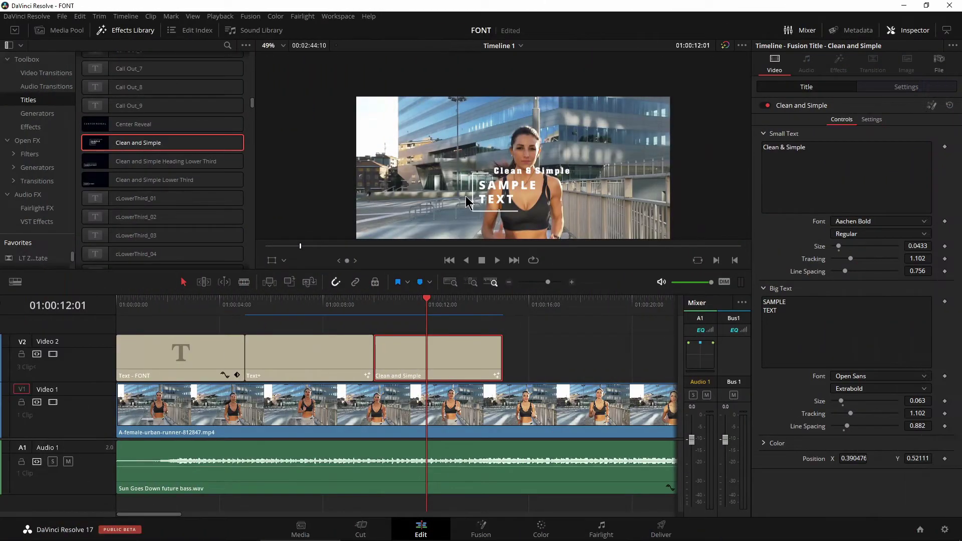
pyautogui.moveTo(465, 196); pyautogui.dragTo(452, 158)
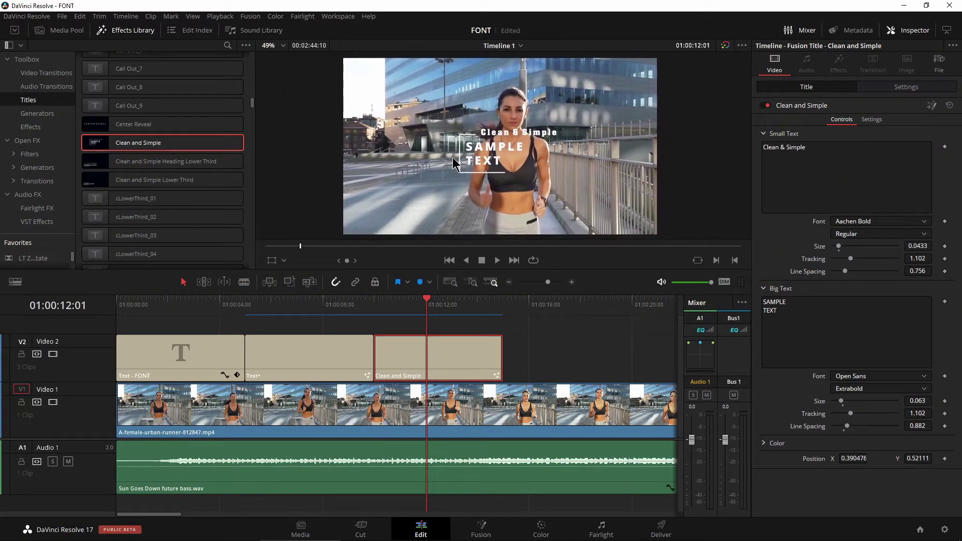
# - Move the playhead to 01:00:01:20 over the FONT title
pyautogui.moveTo(375, 299); pyautogui.dragTo(163, 301)
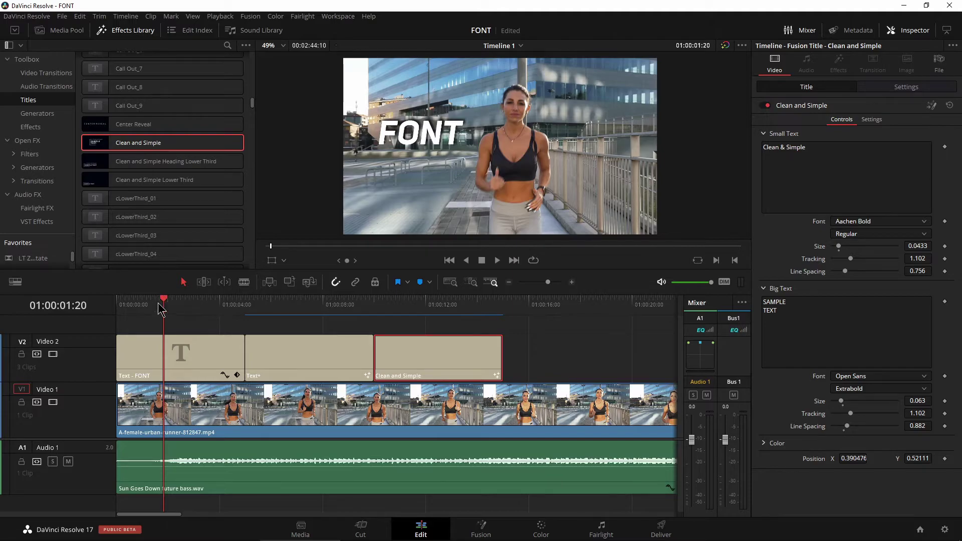
# - Switch to the web browser showing the DaVinci Resolve 17 product page and request its download
pyautogui.moveTo(161, 539)
pyautogui.click(115, 530)
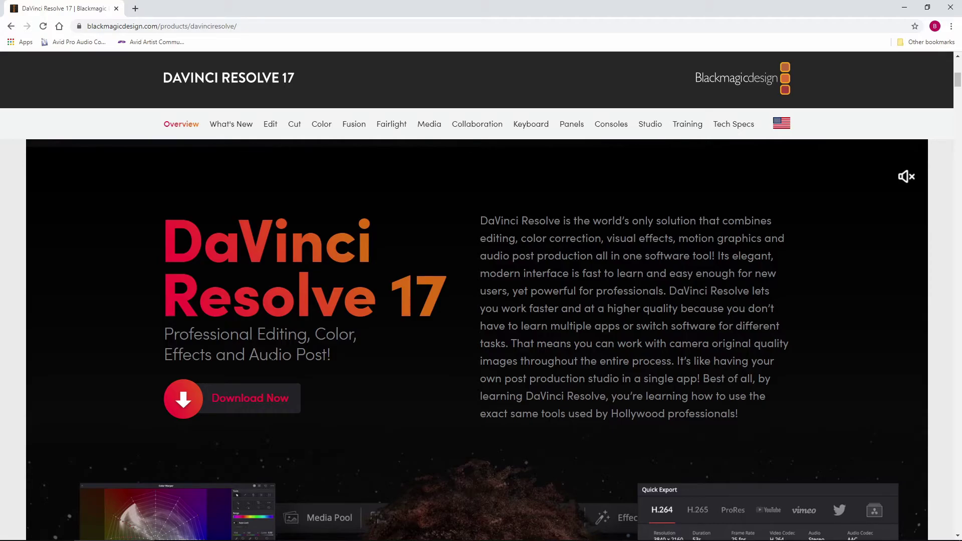
pyautogui.click(225, 401)
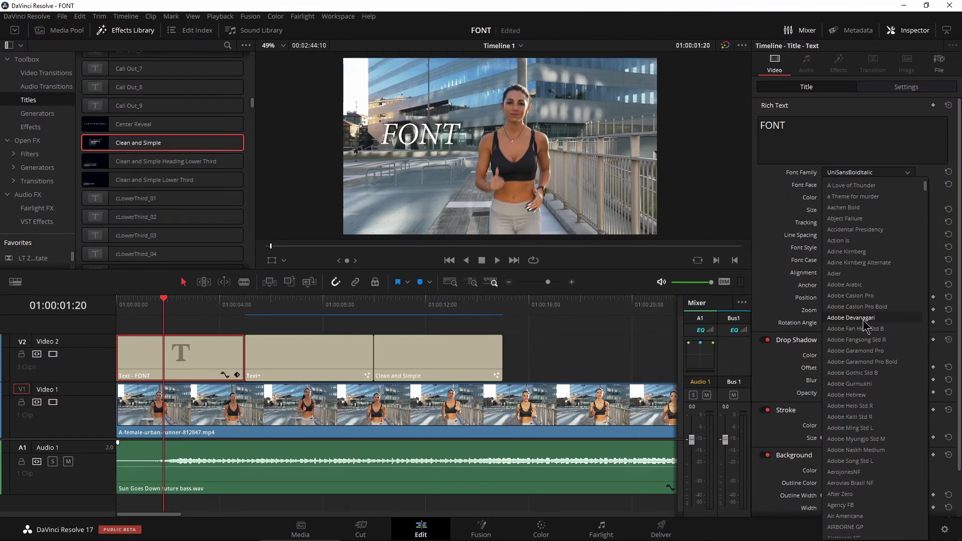
# - Preview further font families on the FONT title, from the Adobe fonts to Alien Encounters
pyautogui.scroll(-7, 865, 325)
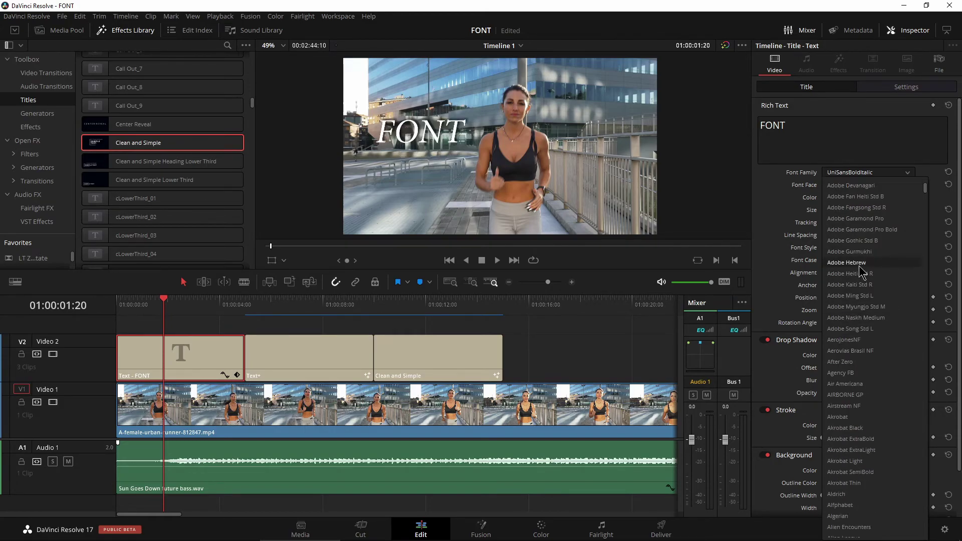
pyautogui.scroll(-6, 844, 321)
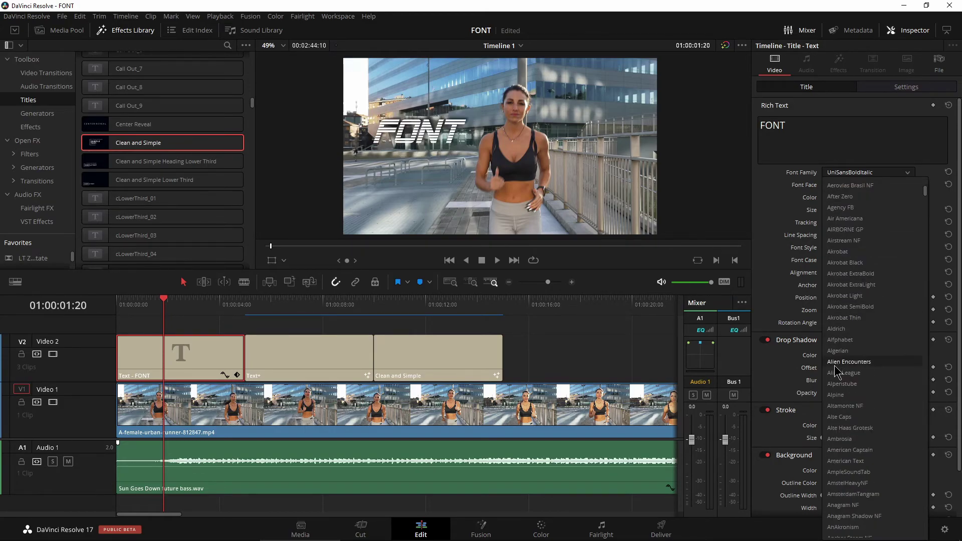